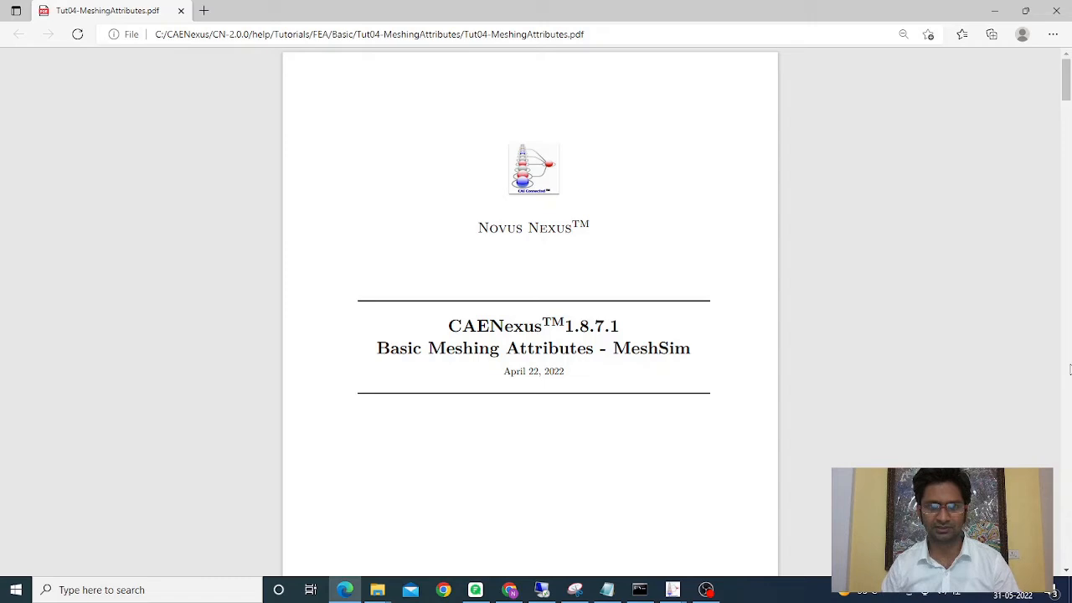
Switch to CAENexus and create a Relative Mesh Curvature meshing attribute on the Model class.
key("alt+Tab")
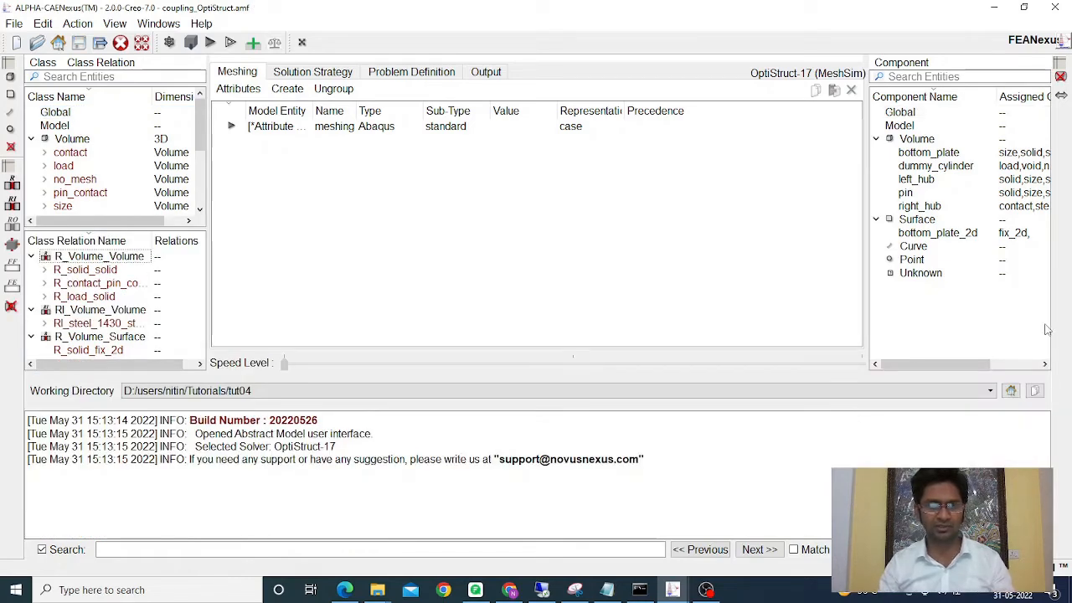
left_click(54, 126)
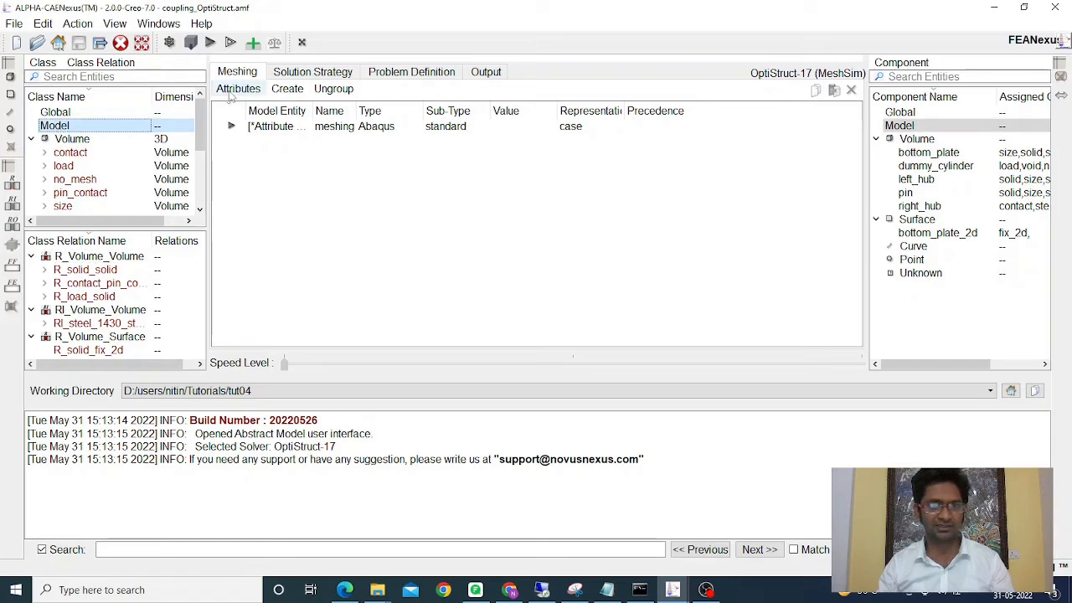
left_click(288, 89)
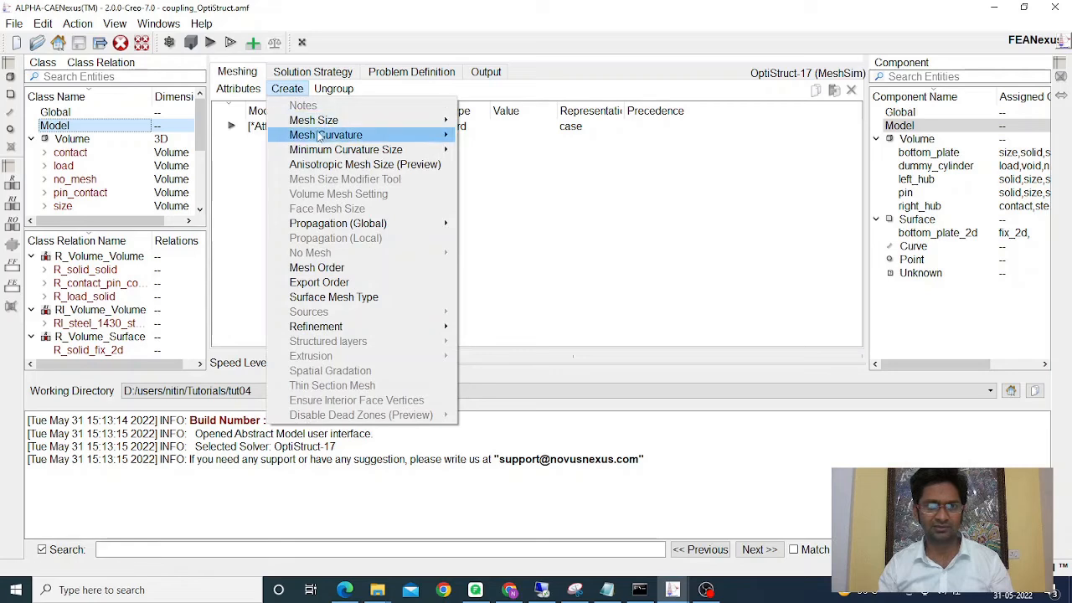
mouse_move(319, 137)
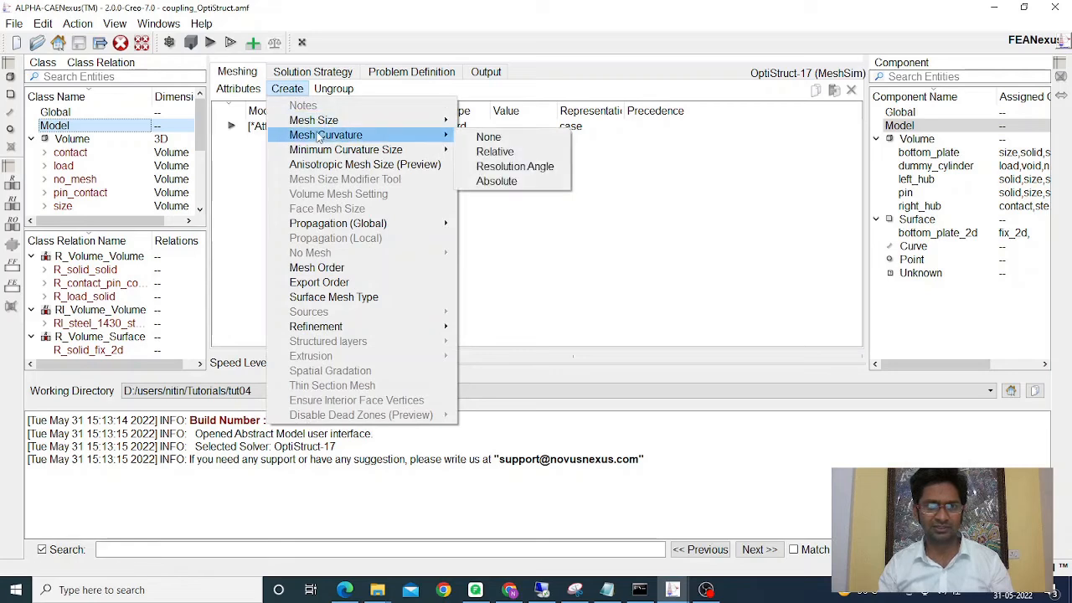
left_click(509, 151)
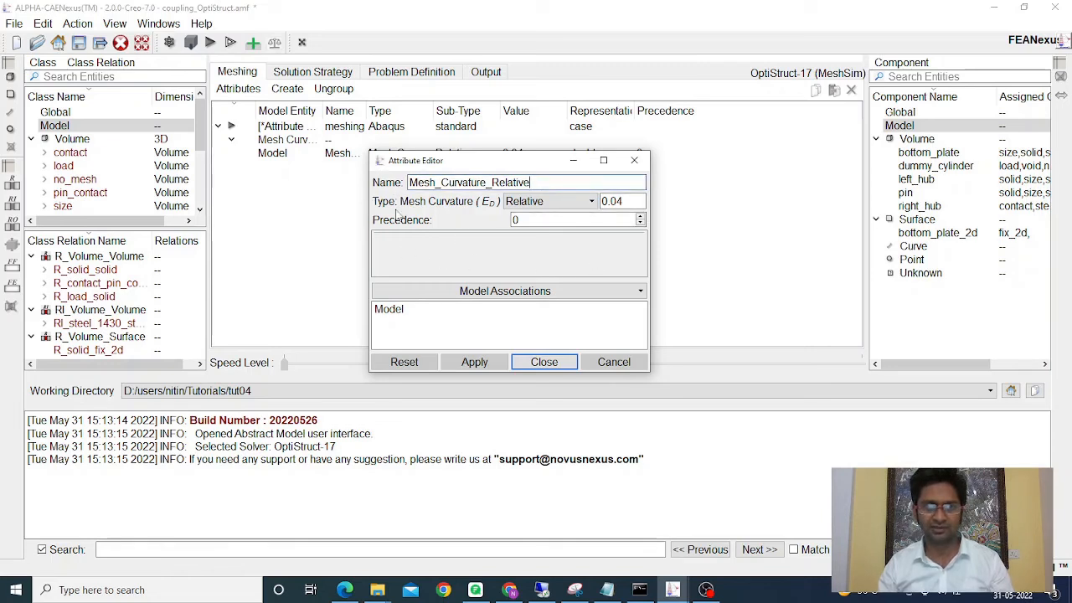
Keep the curvature type Relative, set its value to 0.05 and apply it, then widen the attribute list's Type and Name columns.
left_click(563, 203)
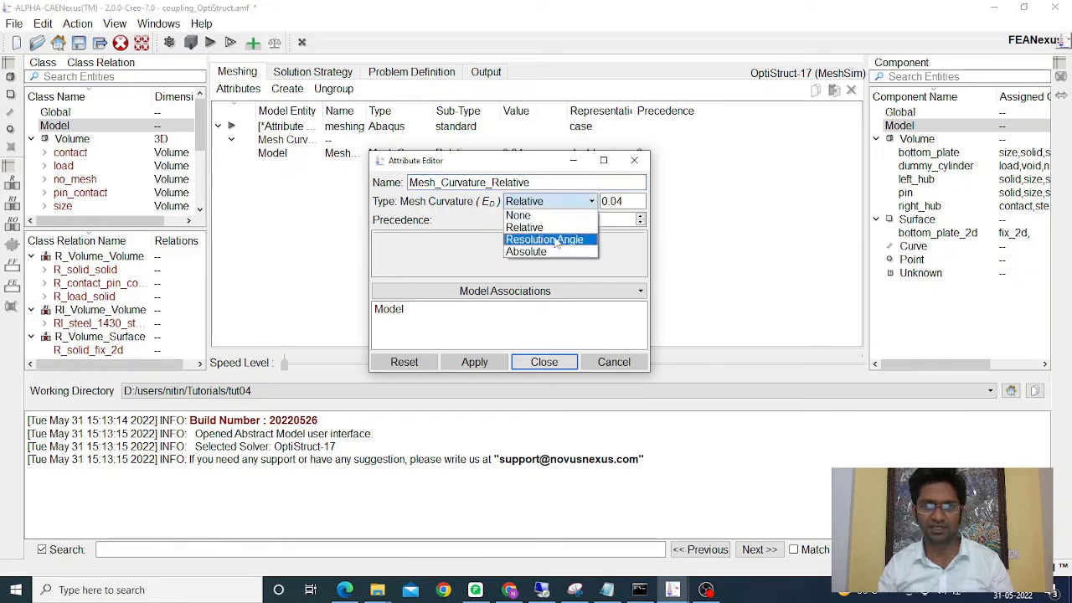
left_click(548, 227)
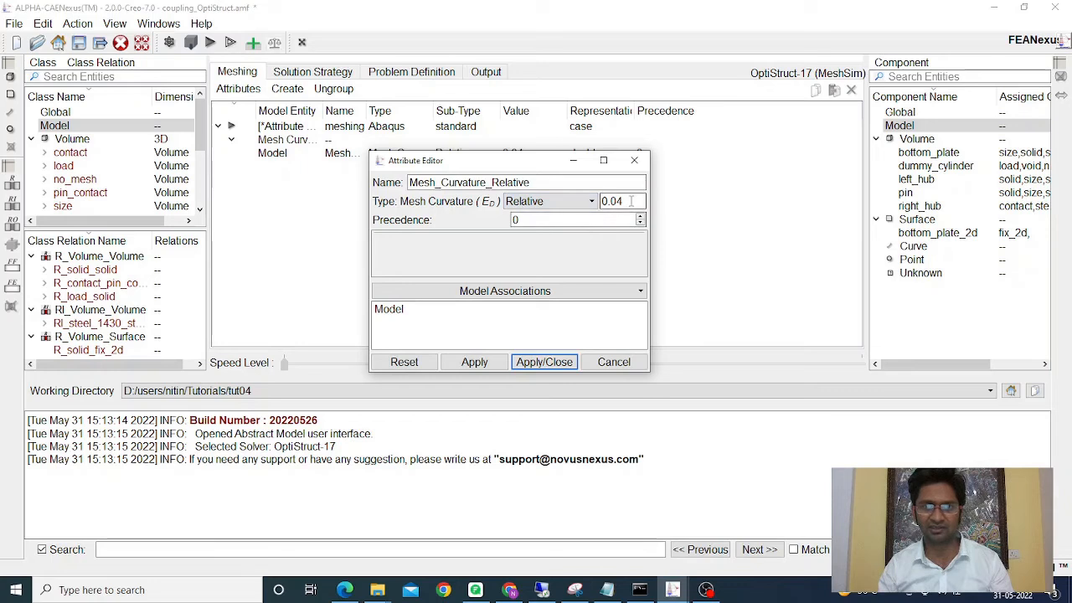
left_click_drag(638, 201, 600, 202)
type("0.0")
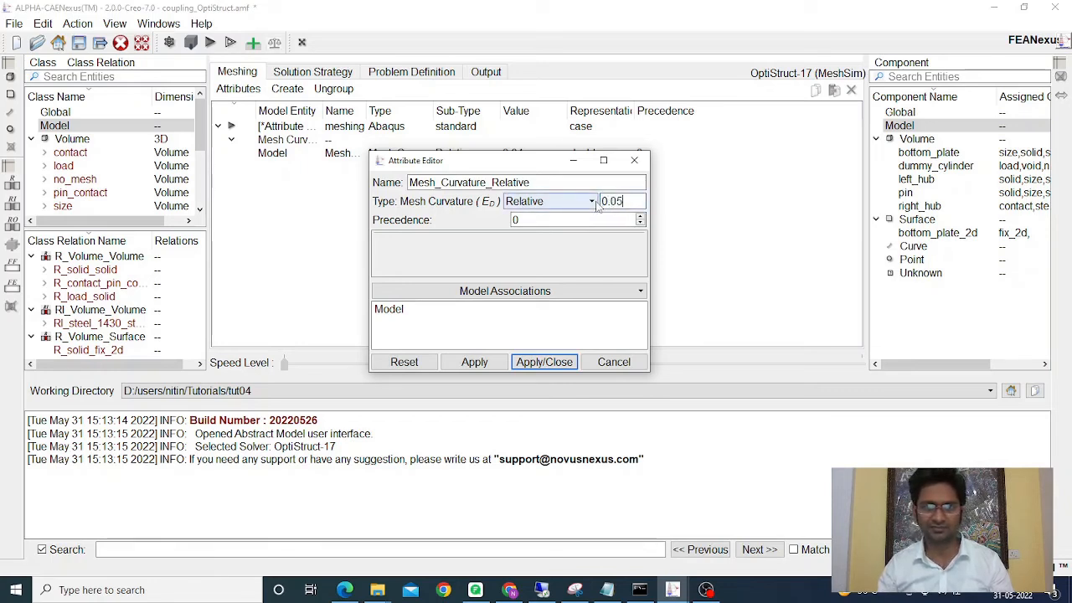
left_click(527, 363)
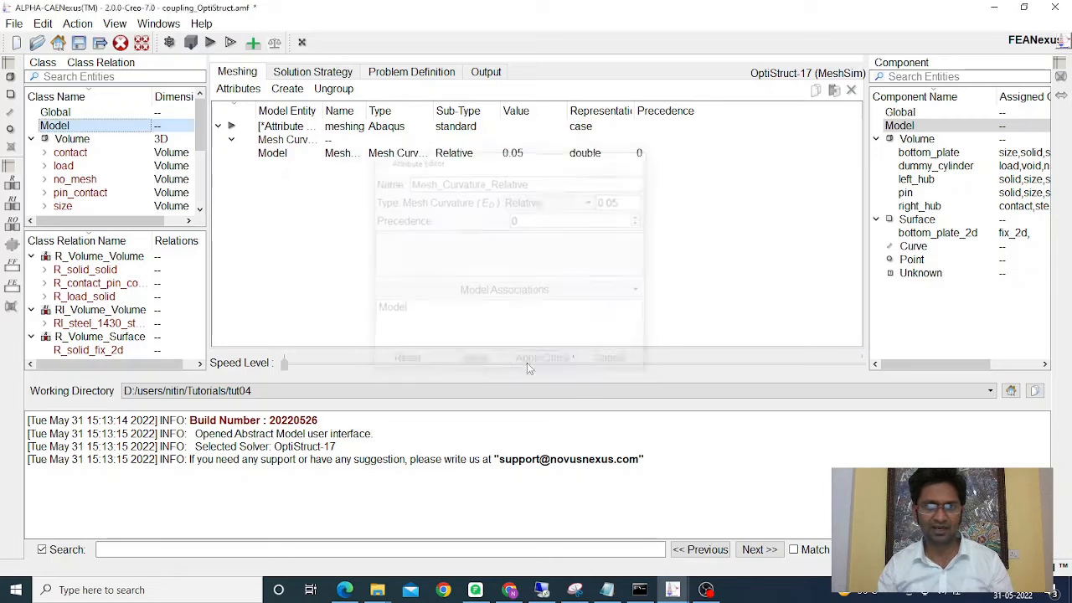
left_click_drag(433, 110, 496, 112)
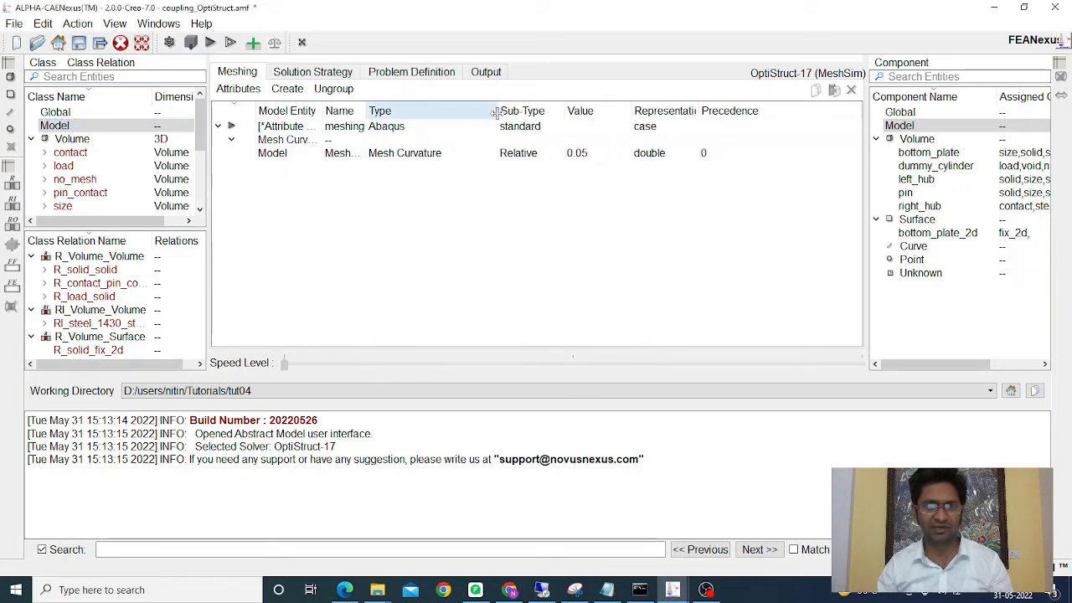
left_click_drag(368, 111, 459, 111)
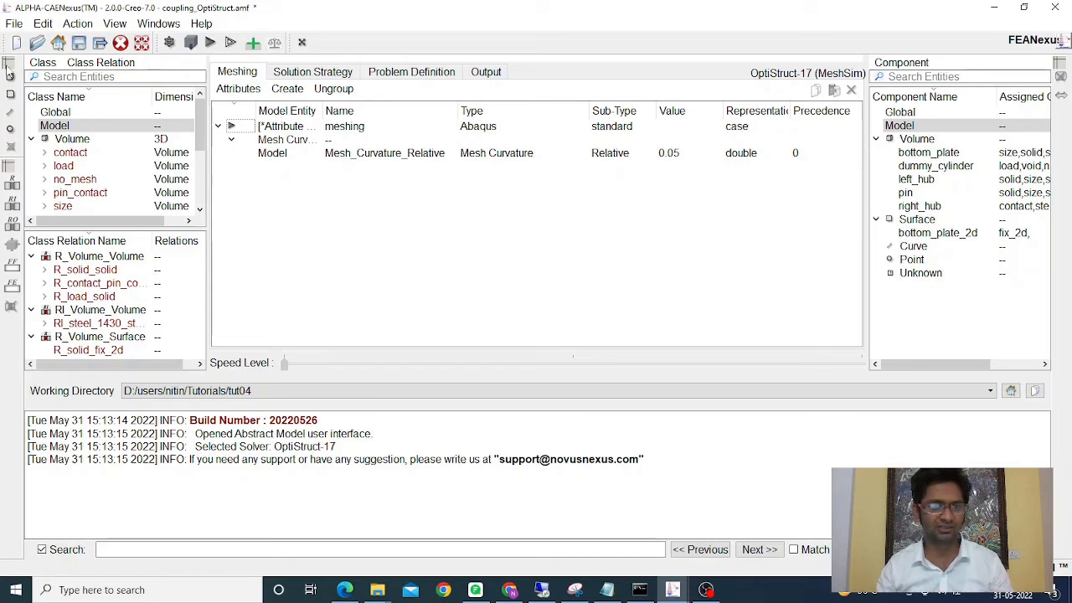
Create an Absolute (mm) Minimum Curvature Size attribute of 0.5 on Model and widen the attribute list's Name column.
left_click(52, 125)
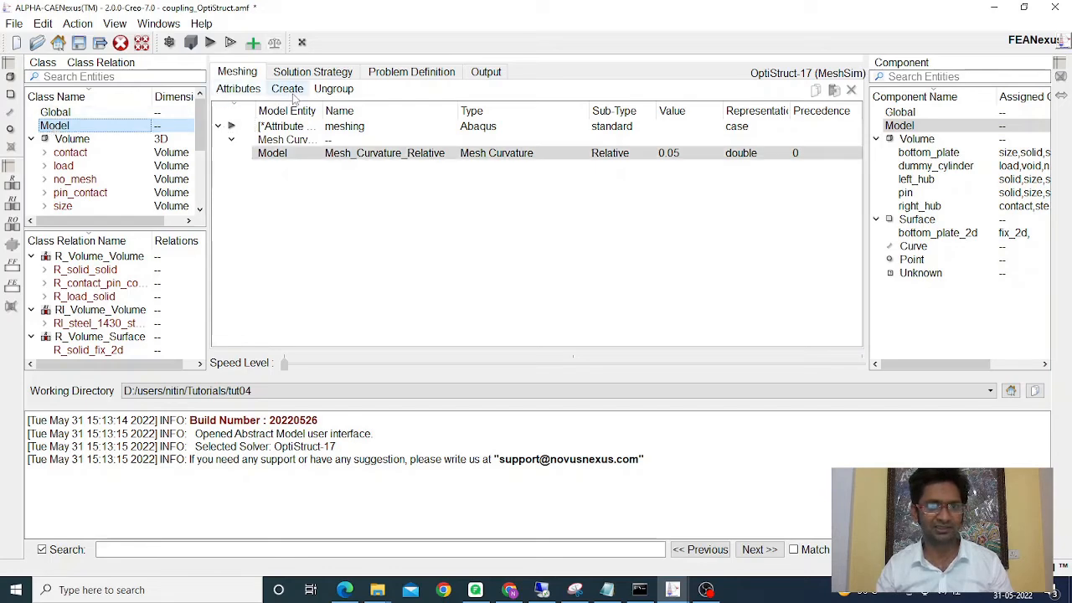
left_click(289, 89)
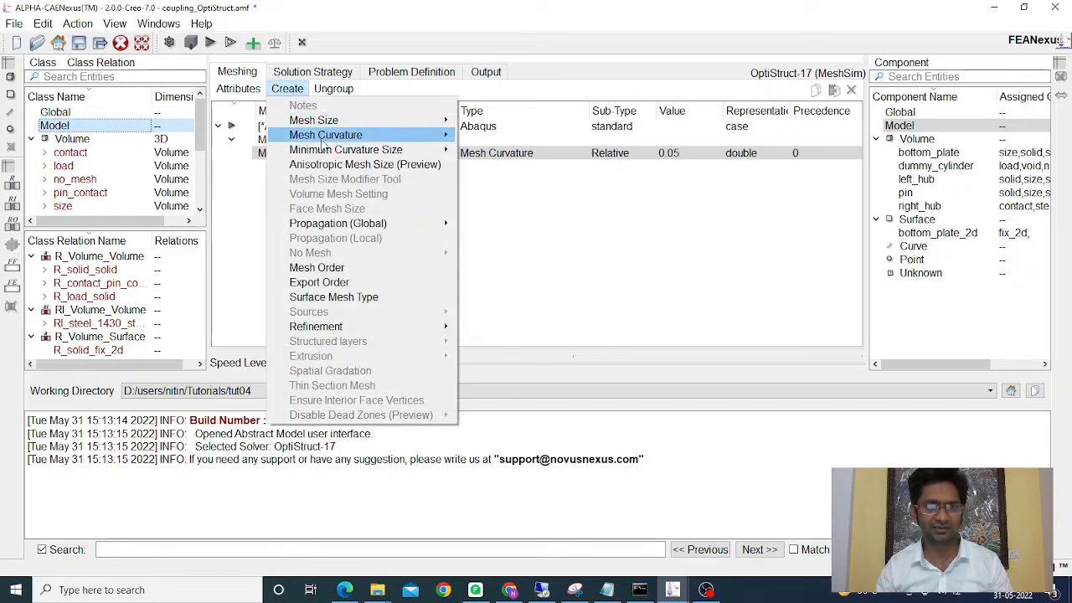
mouse_move(316, 153)
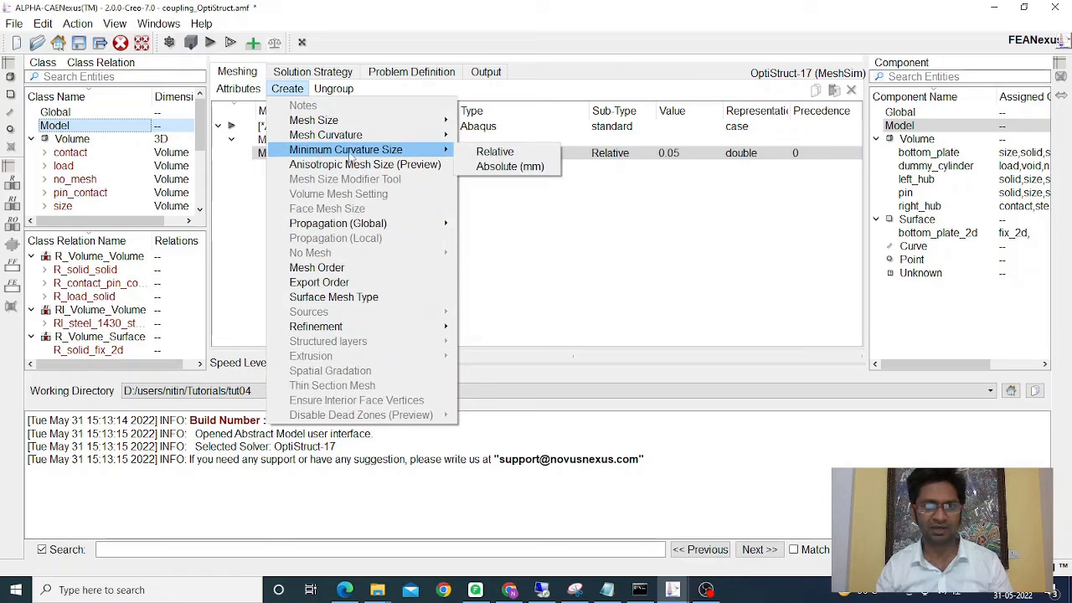
left_click(506, 167)
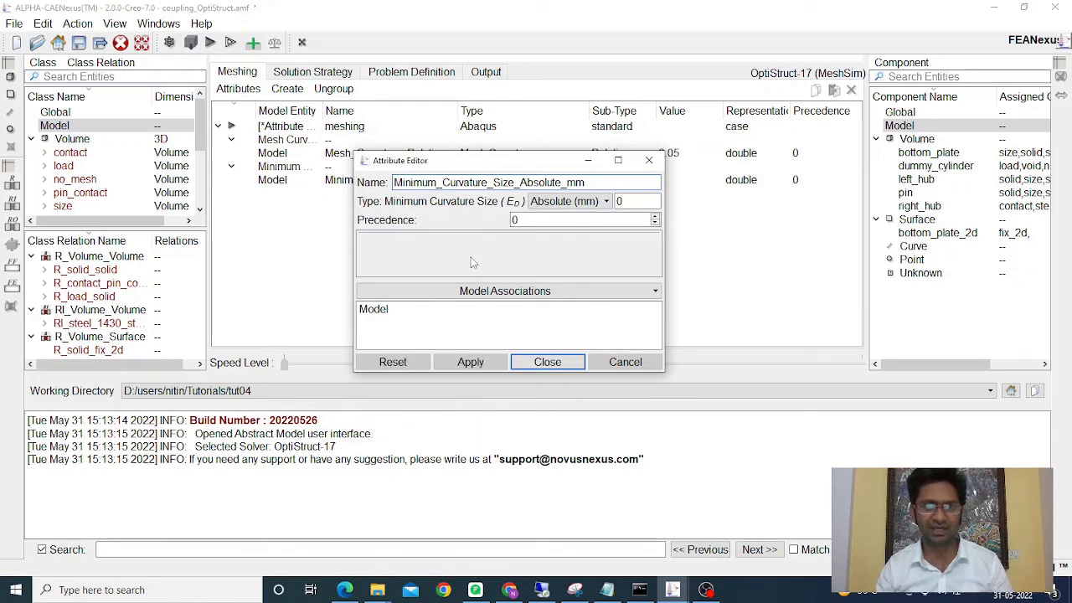
left_click(646, 200)
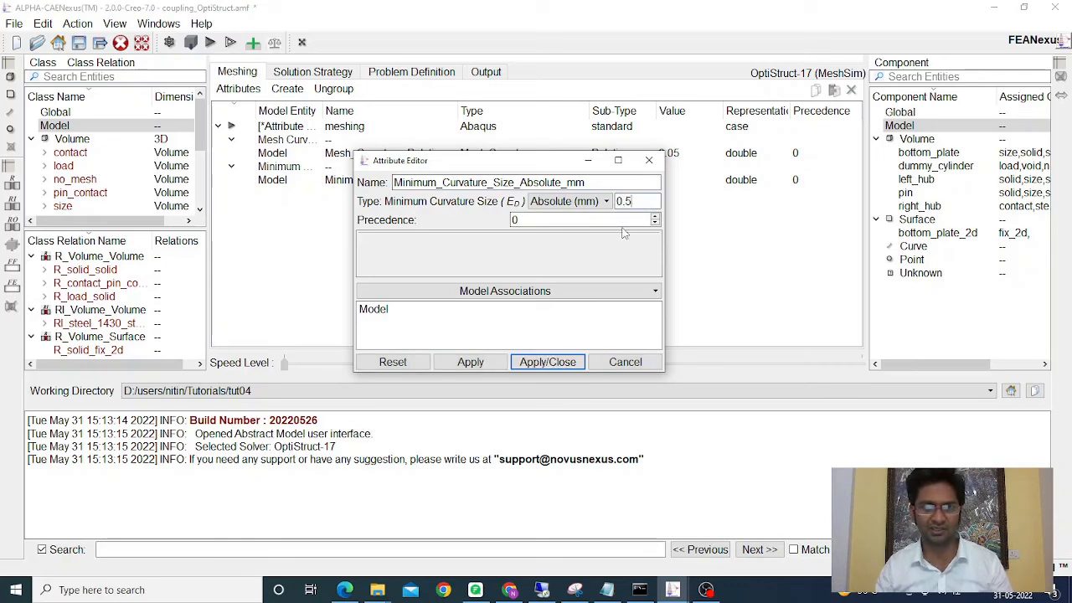
left_click(541, 364)
left_click_drag(459, 110, 519, 110)
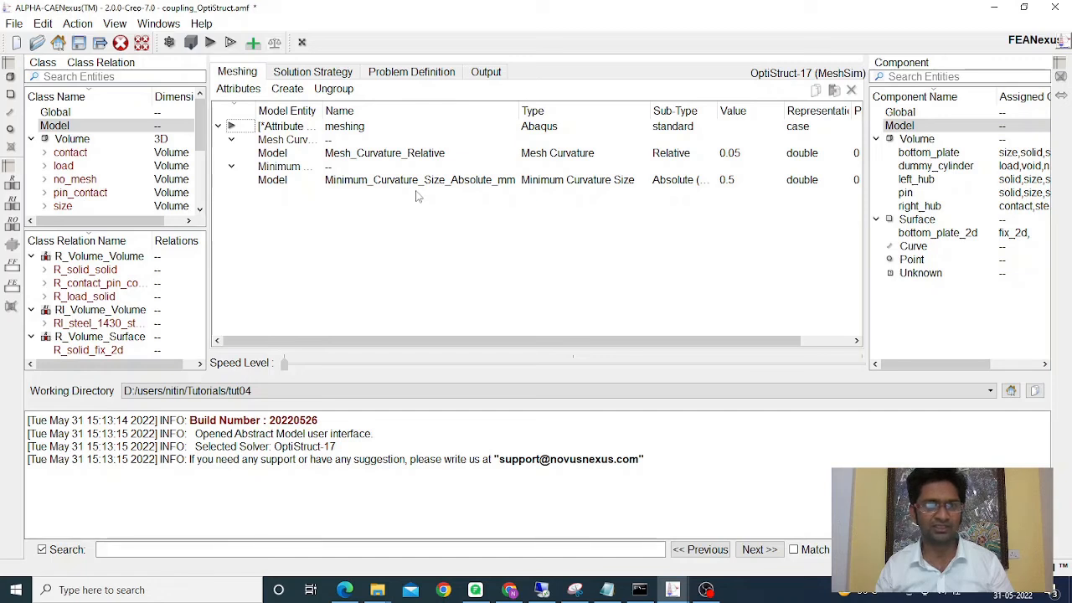
Create a No Mesh attribute of sub-type Closure on the pruned 3d entity of the no_mesh volume class.
left_click_drag(144, 230, 144, 309)
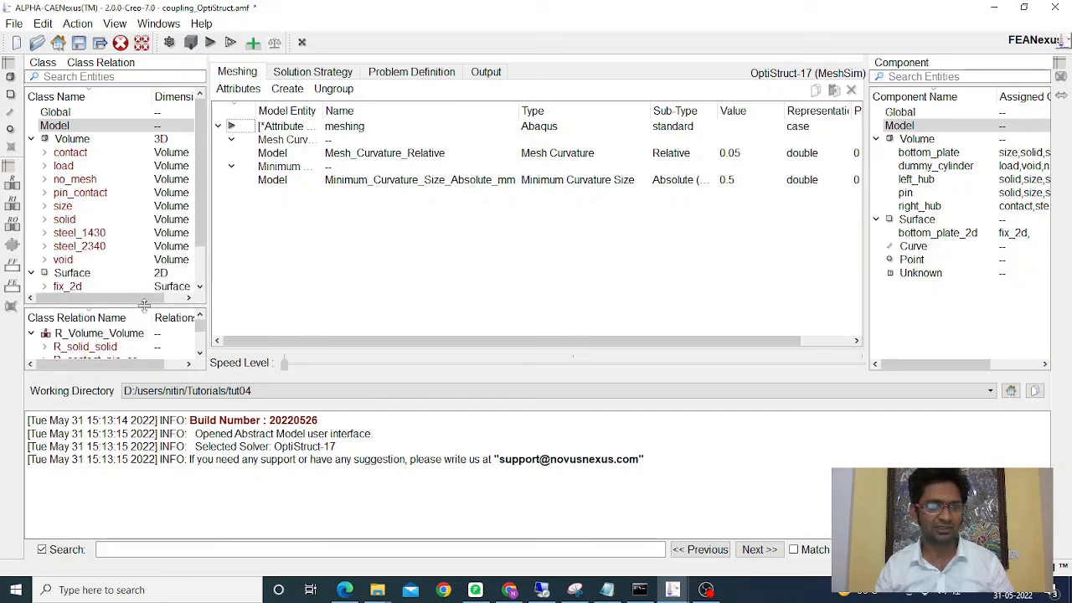
left_click(75, 180)
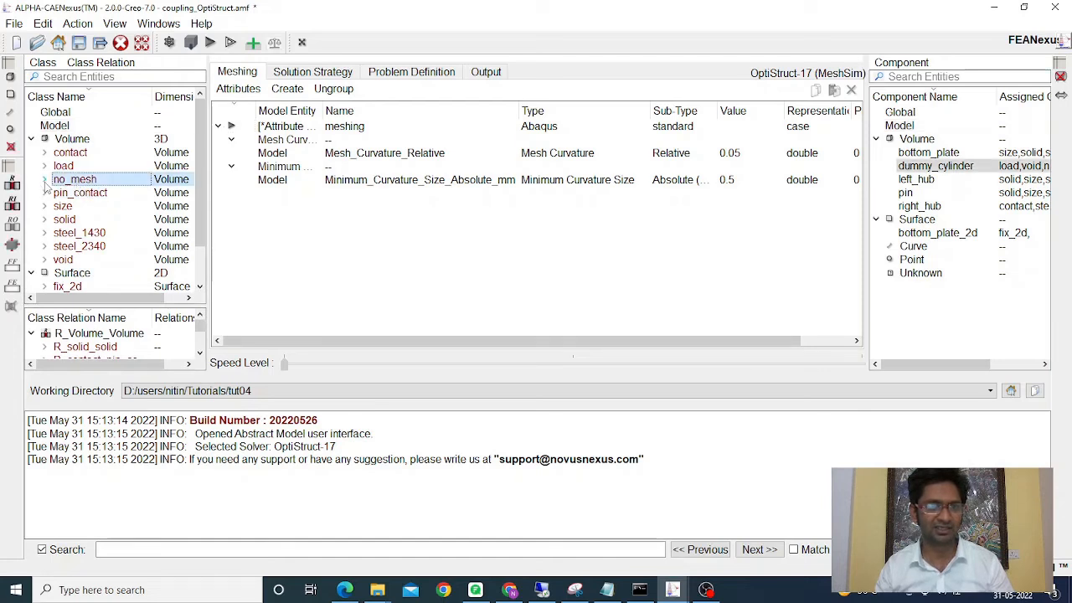
left_click(46, 181)
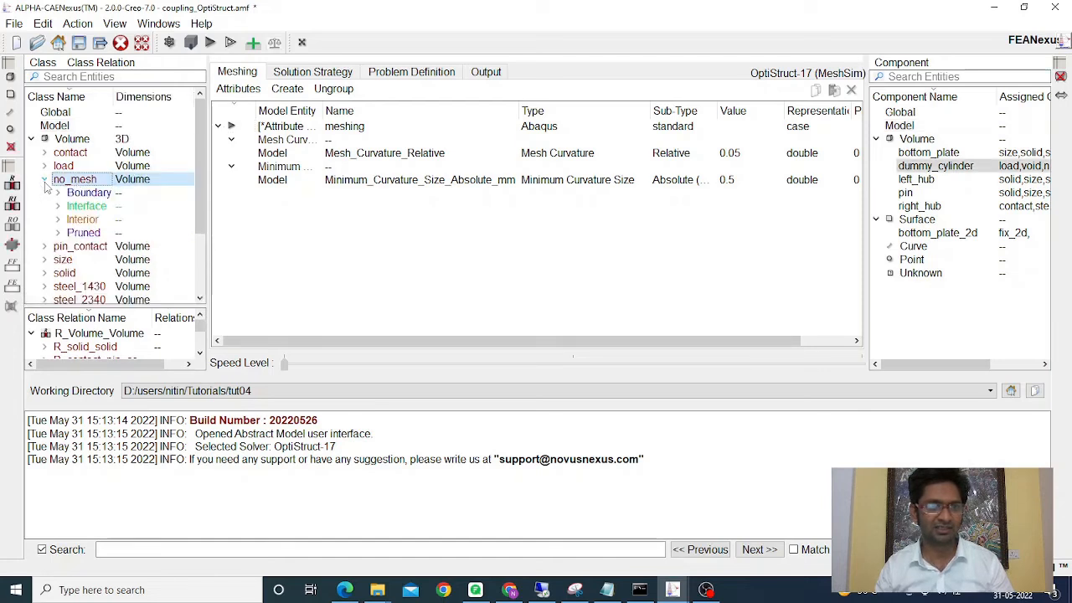
left_click(58, 233)
left_click(86, 247)
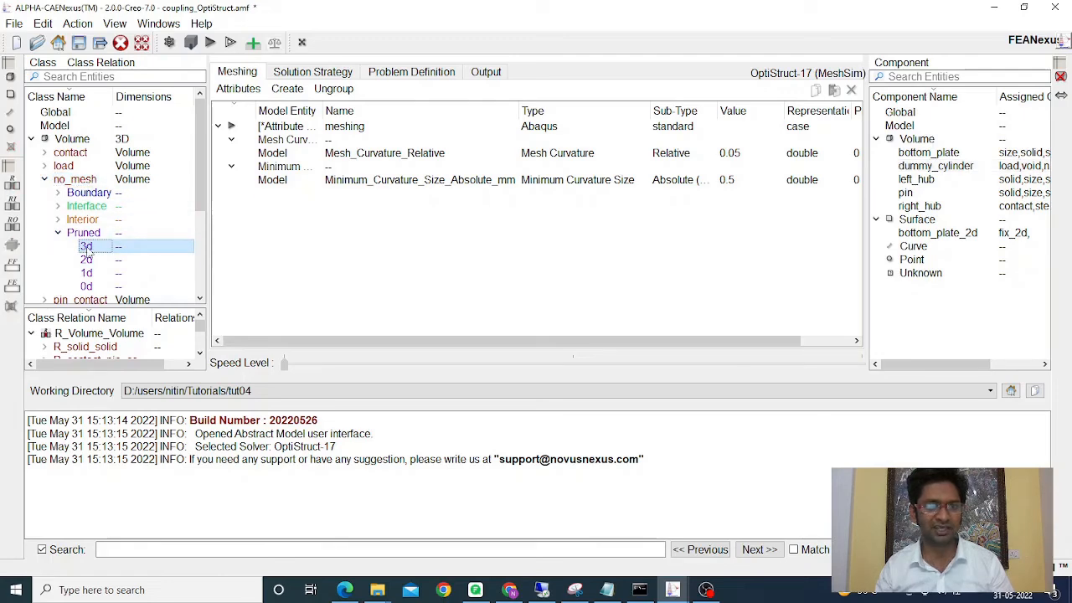
left_click(287, 89)
mouse_move(316, 253)
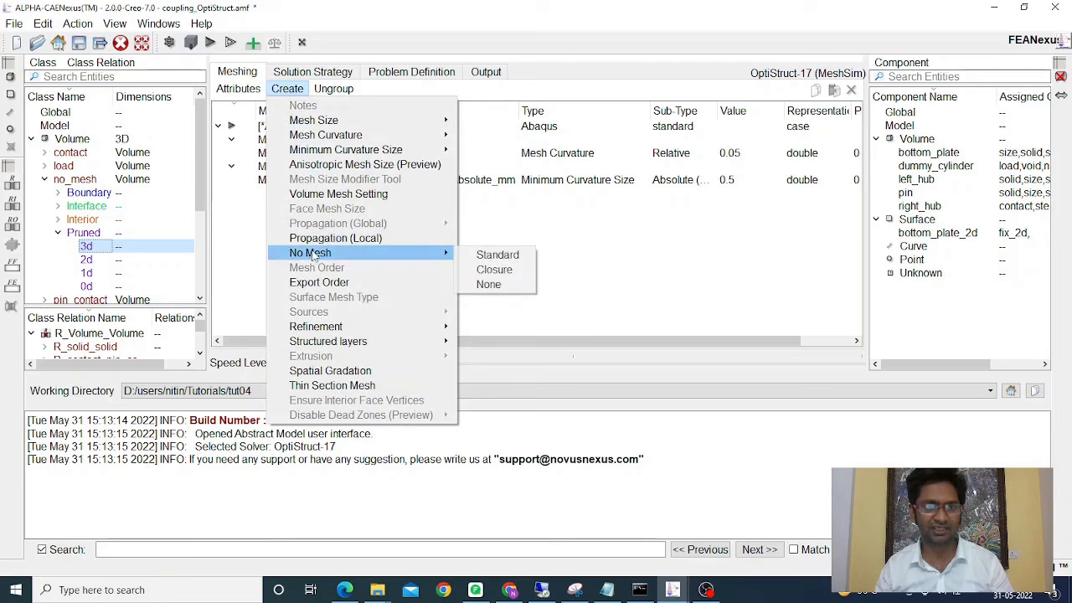
left_click(511, 271)
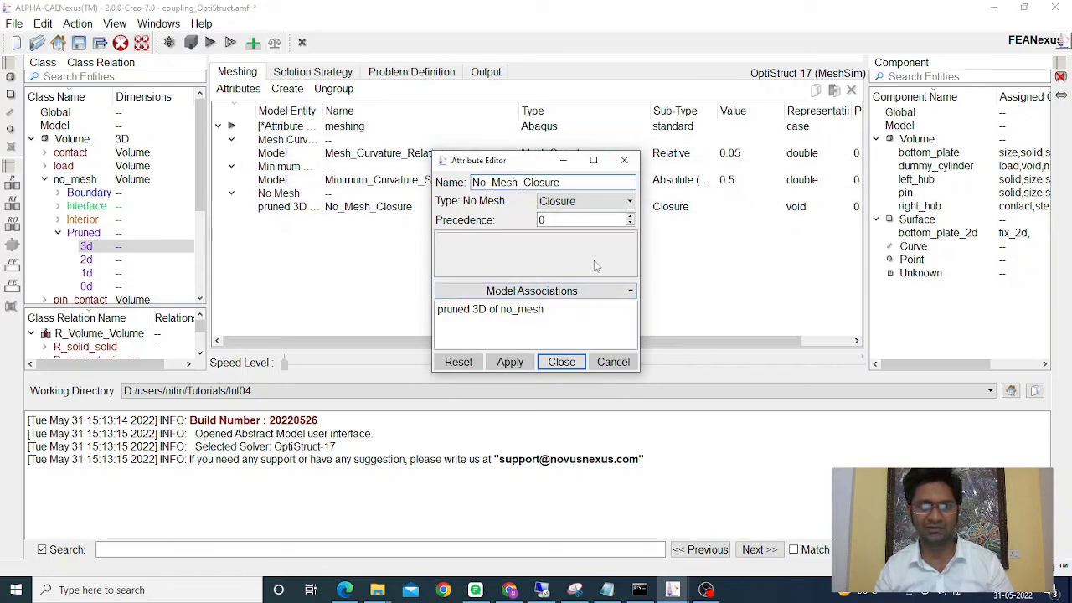
left_click(553, 365)
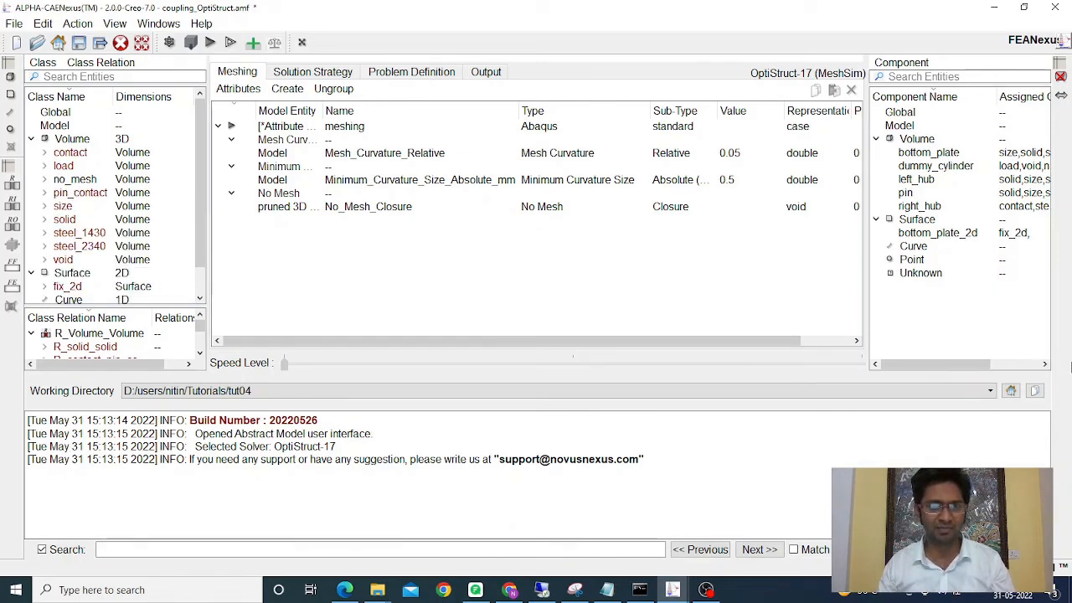
Create an Absolute (mm) Mesh Size attribute on the size volume class.
left_click(62, 207)
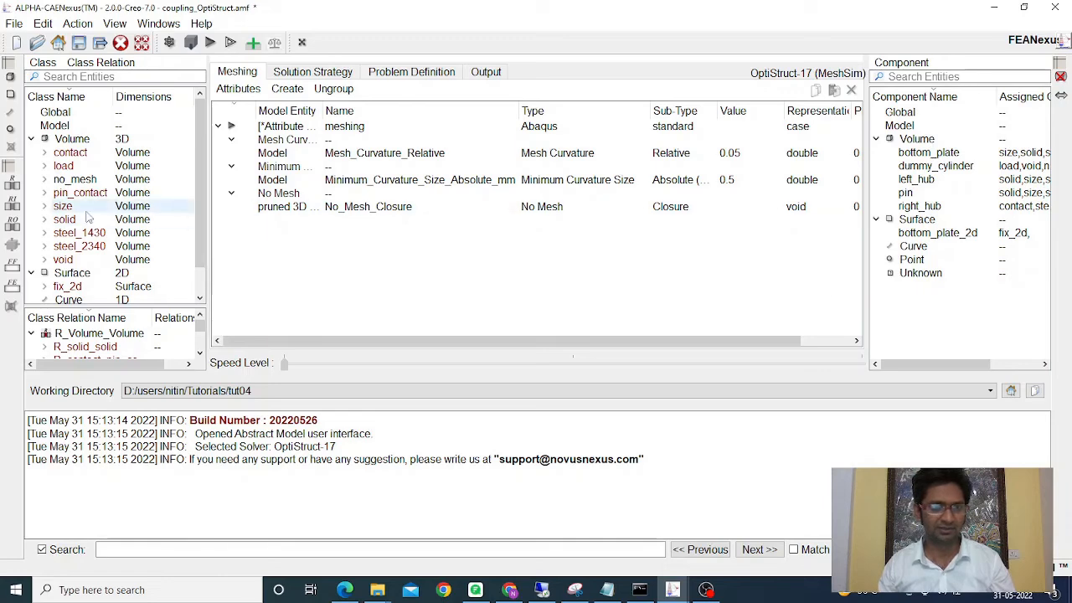
left_click(287, 89)
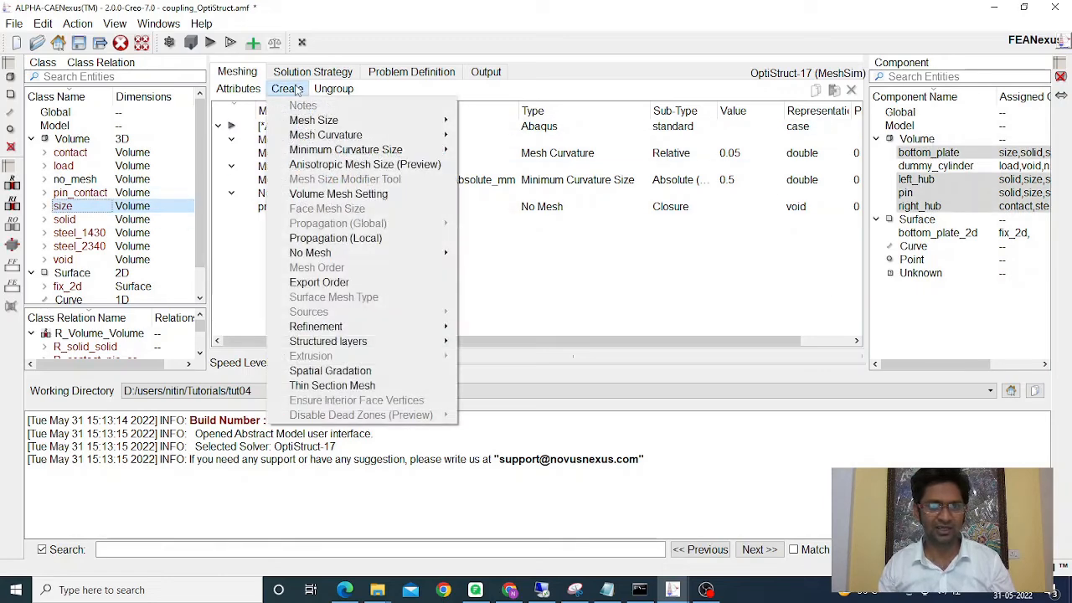
mouse_move(310, 125)
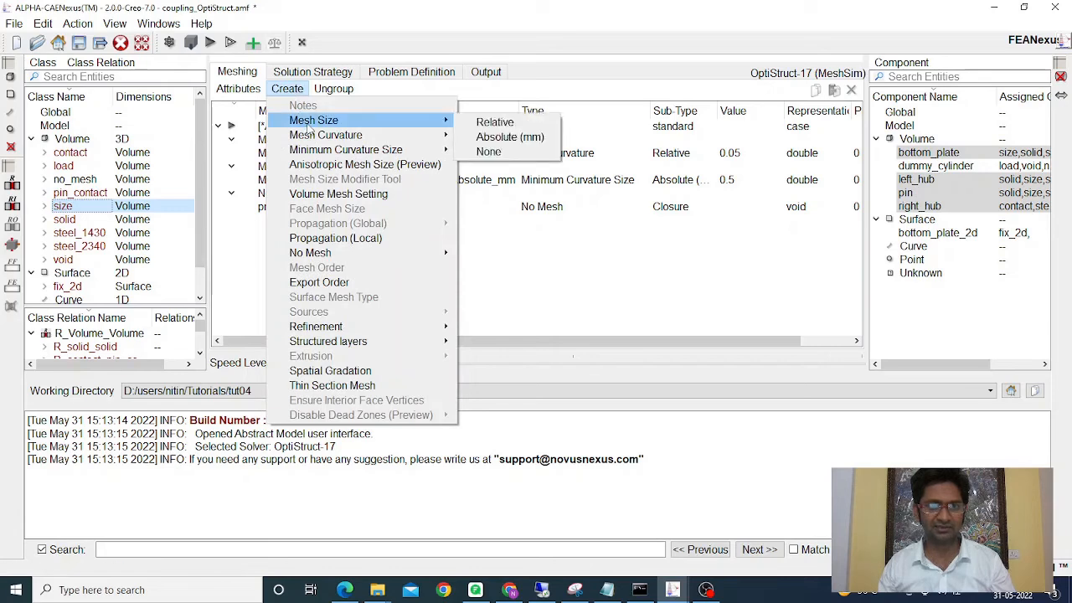
left_click(513, 138)
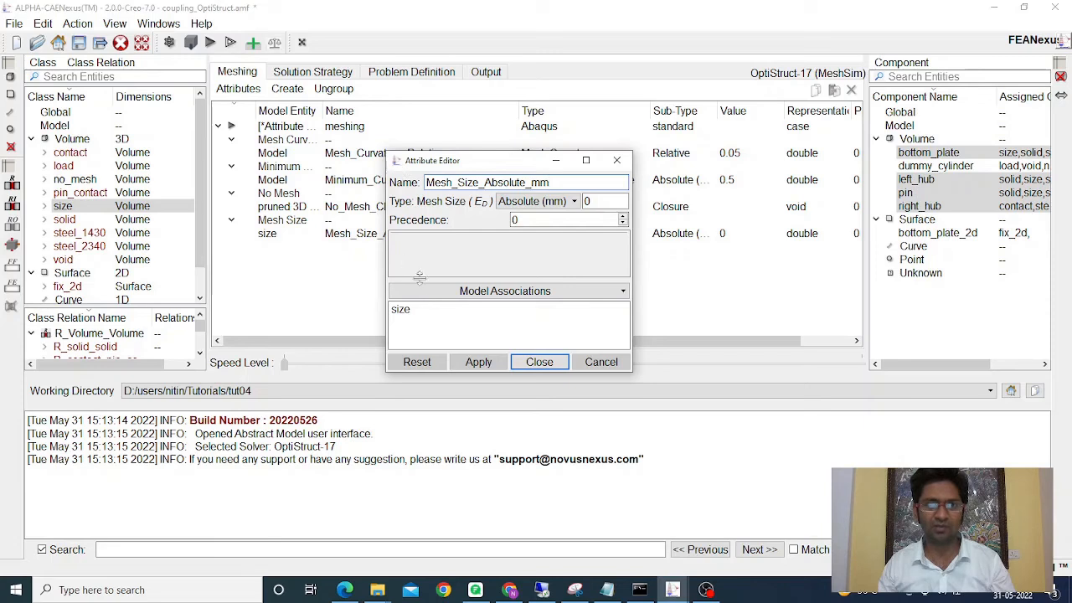
Enlarge the attribute editor and replace the mesh size value with the suggested doubleParamFromCAD expression.
left_click_drag(628, 373, 693, 423)
double_click(601, 201)
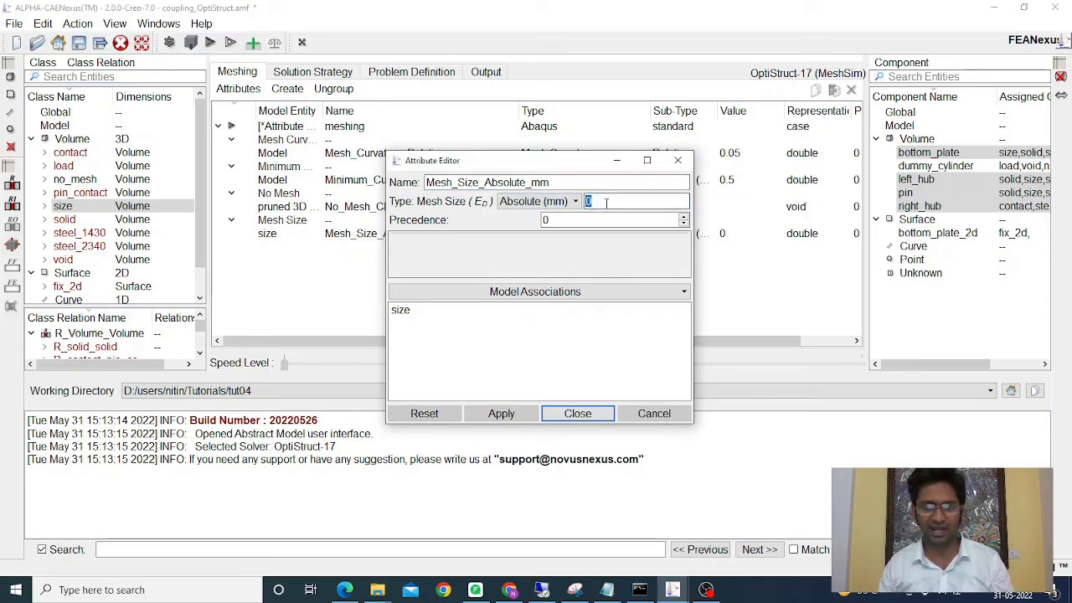
type("d")
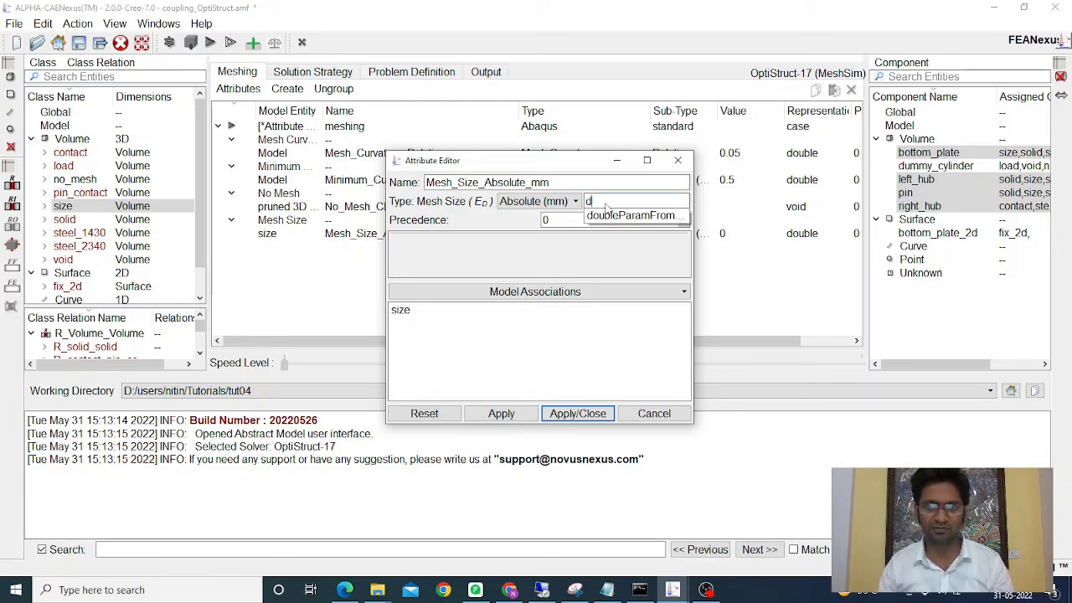
left_click(610, 216)
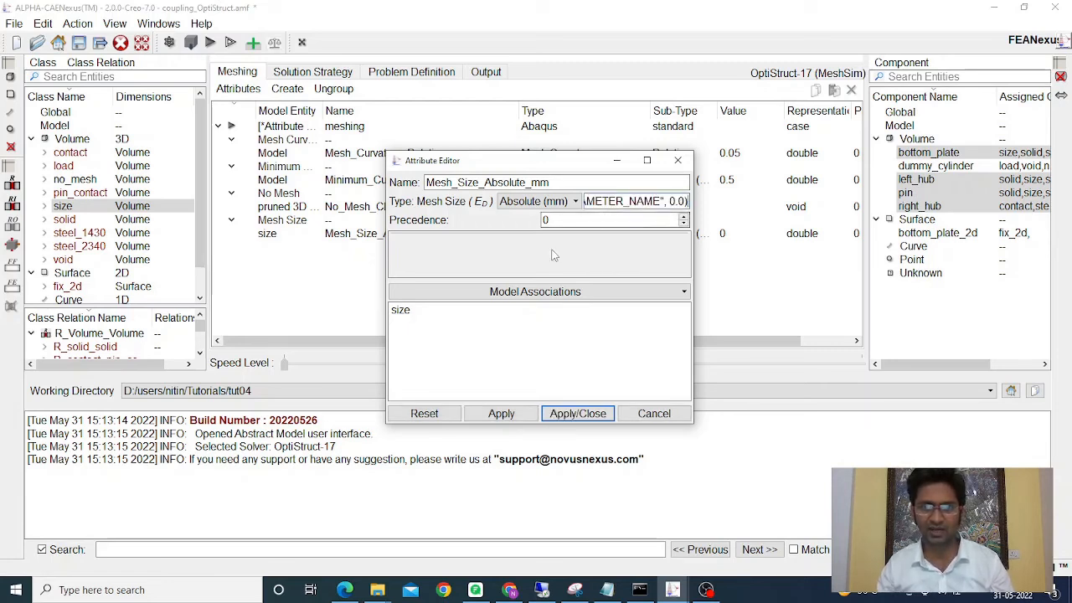
left_click_drag(691, 422, 911, 412)
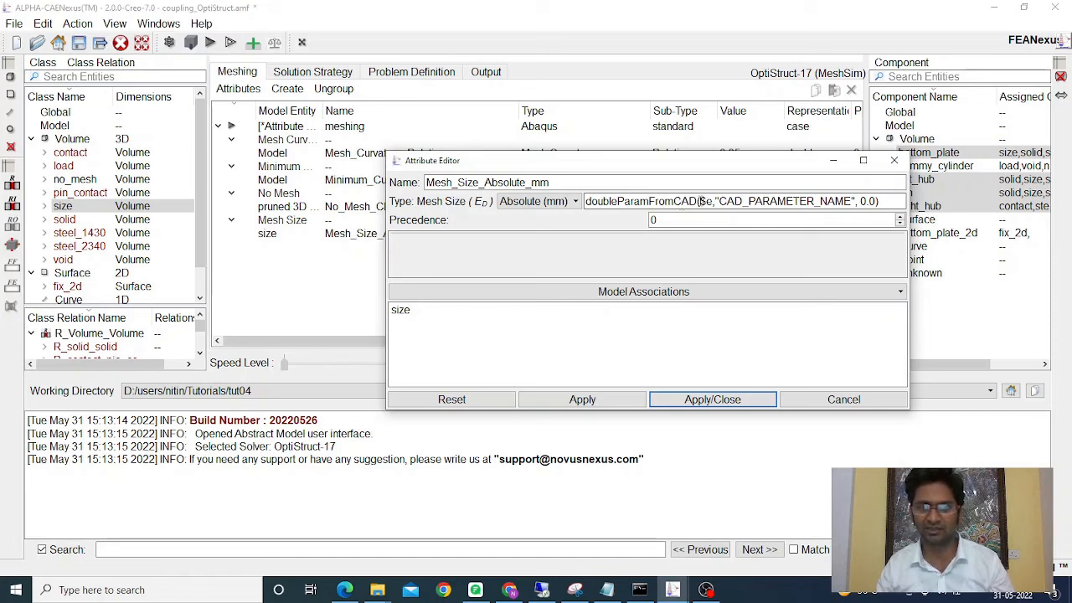
Set the expression's CAD parameter name to MESH_SIZE and its default value to 20.0.
left_click_drag(851, 201, 719, 201)
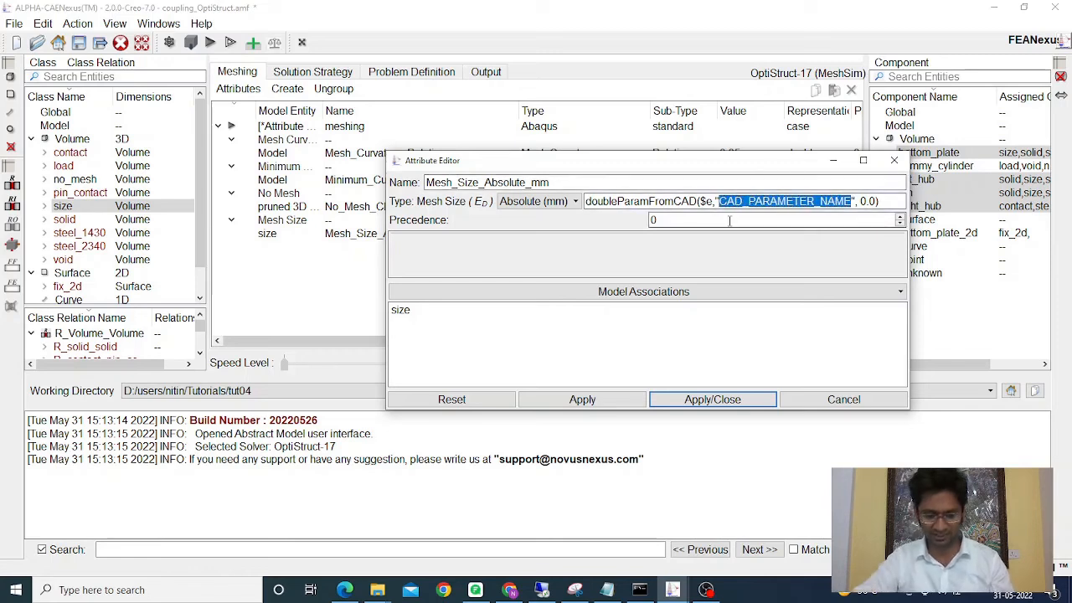
type("MESH_SIZE")
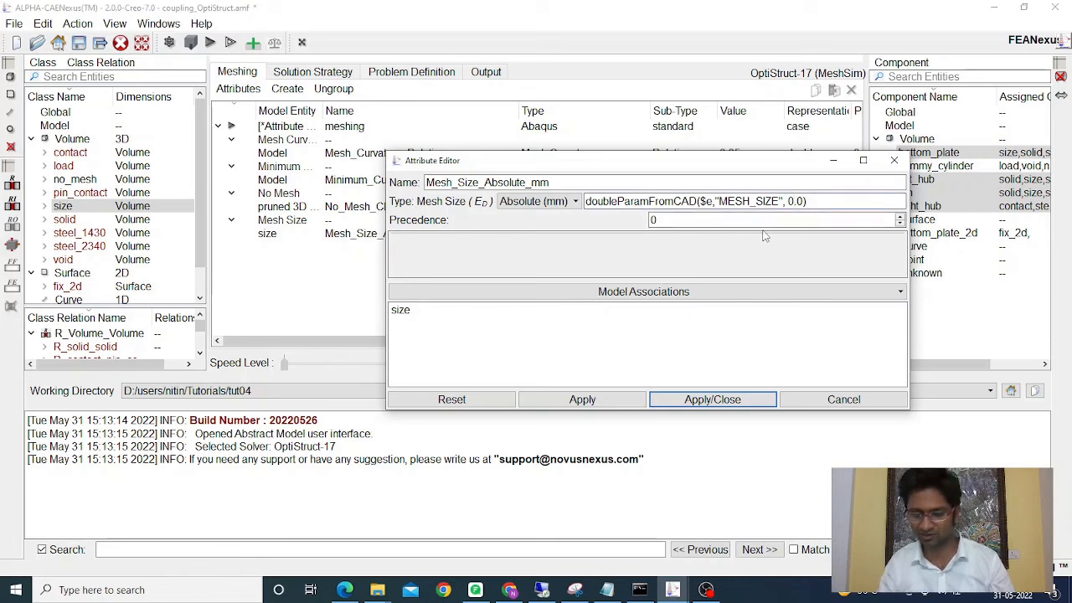
key("BackSpace")
type("20")
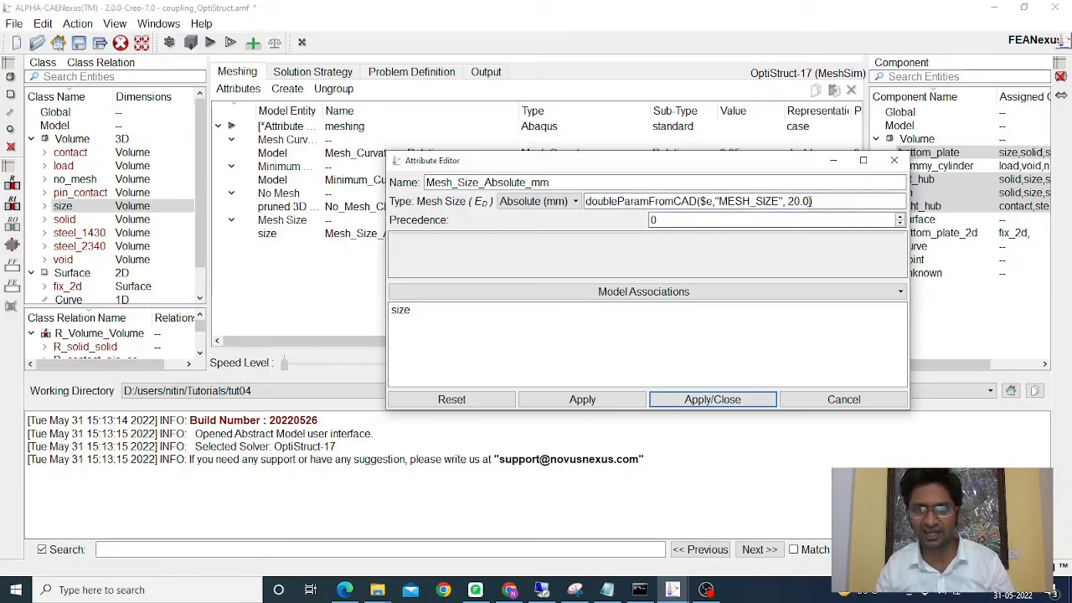
Apply the absolute mesh size attribute with the doubleParamFromCAD expression on the size class, and save the abstract model.
type(".")
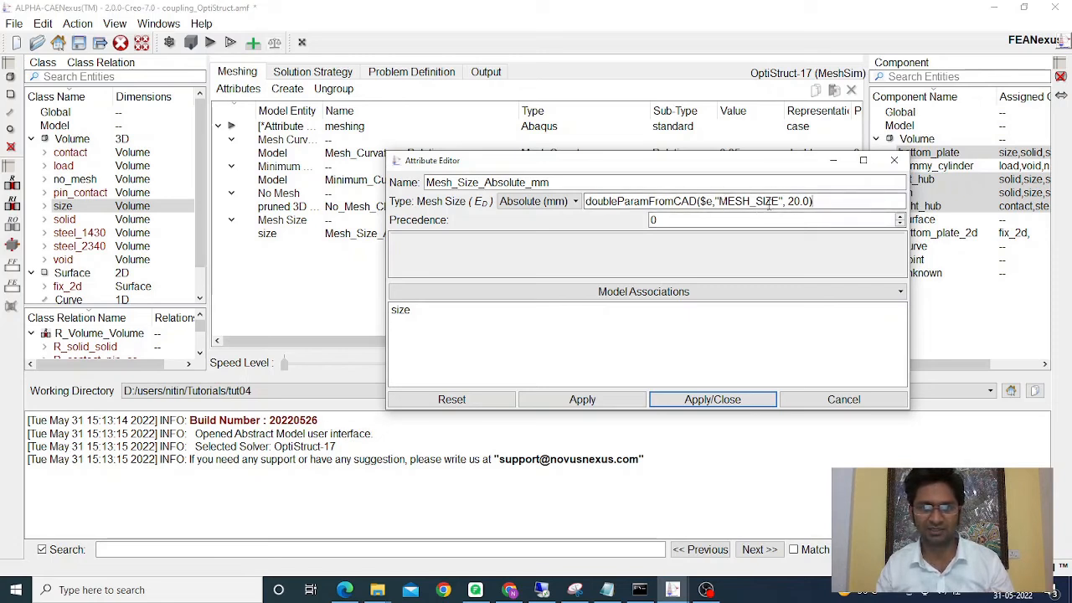
left_click(696, 401)
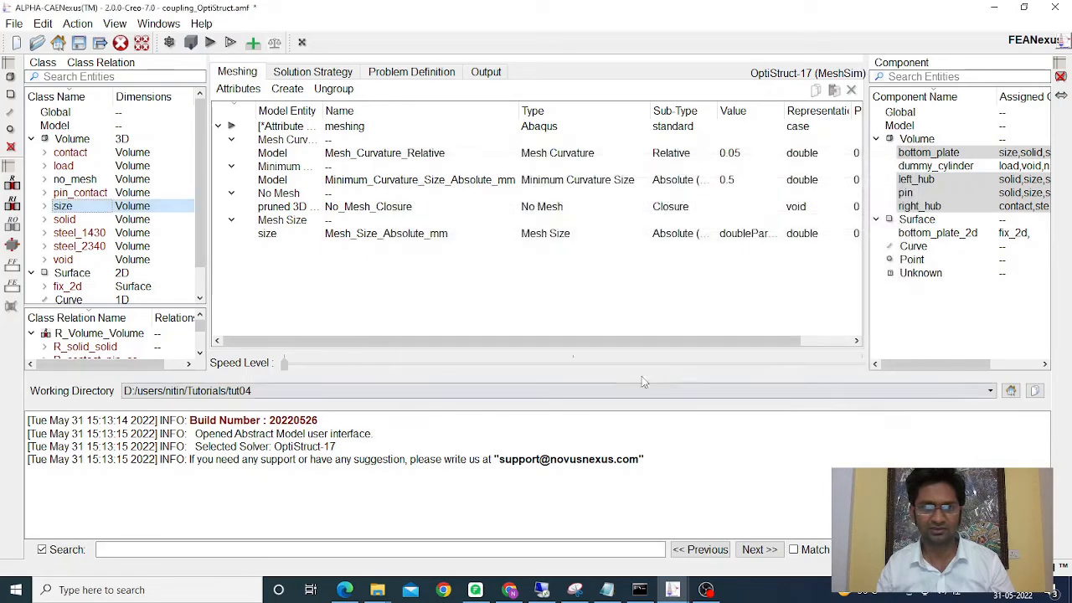
key("ctrl+s")
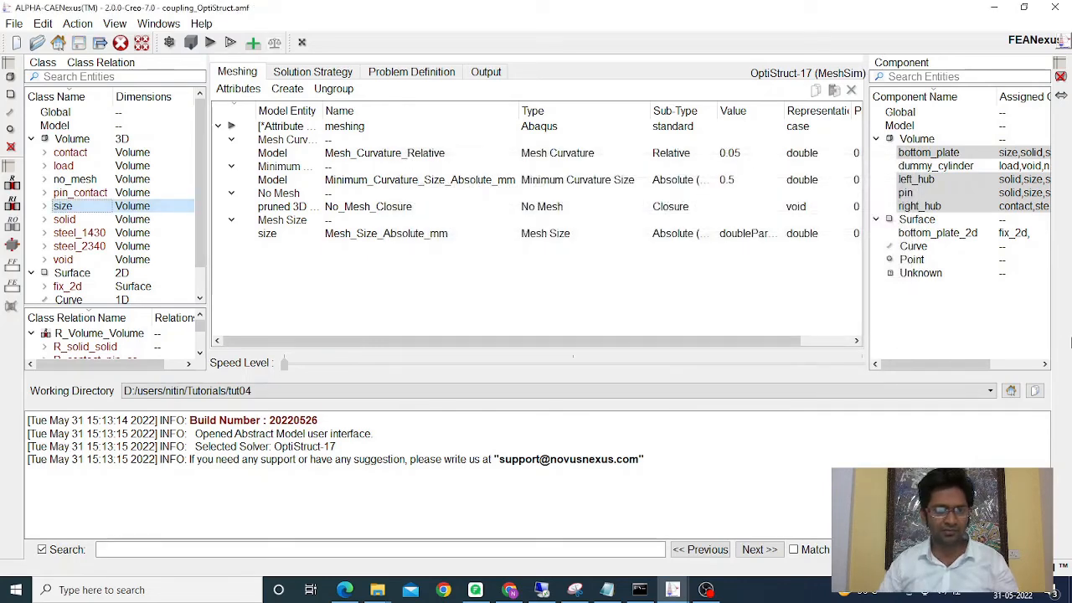
Create a Mesh Order attribute with value 2 on the whole Model.
left_click(69, 125)
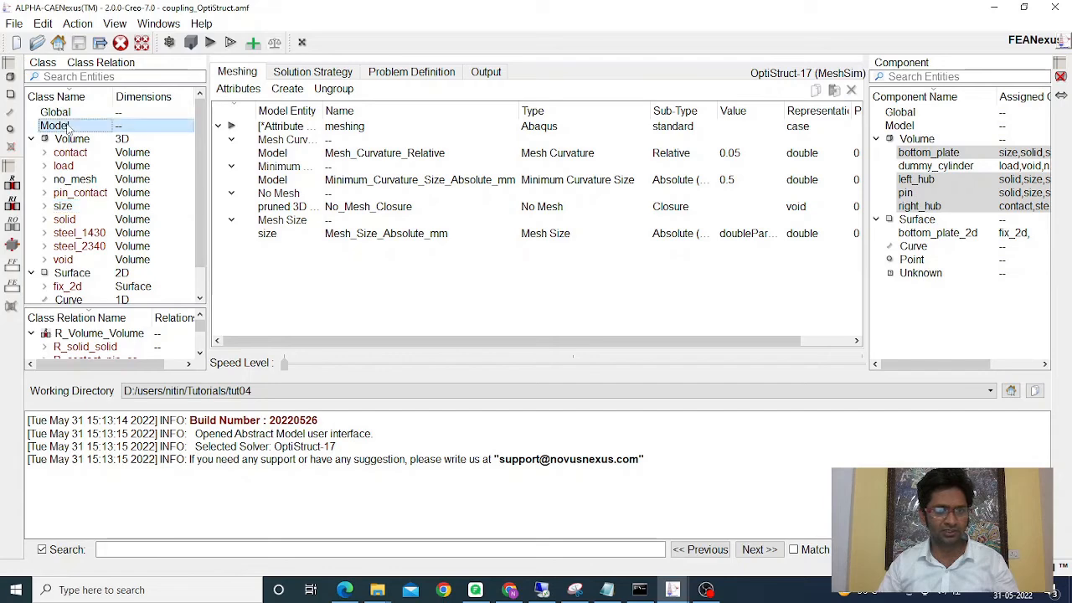
left_click(287, 89)
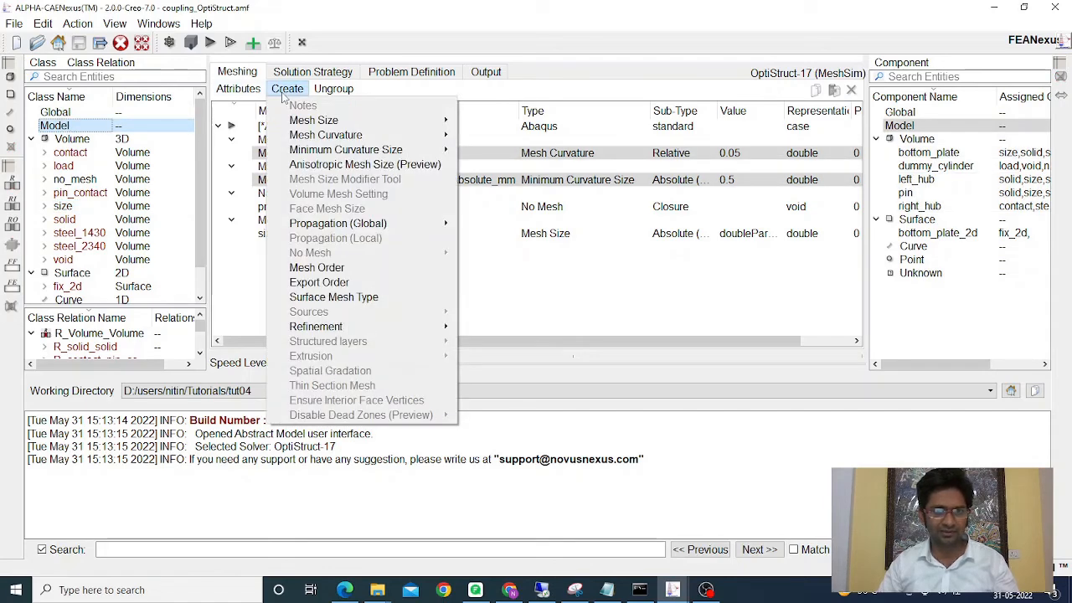
left_click(315, 267)
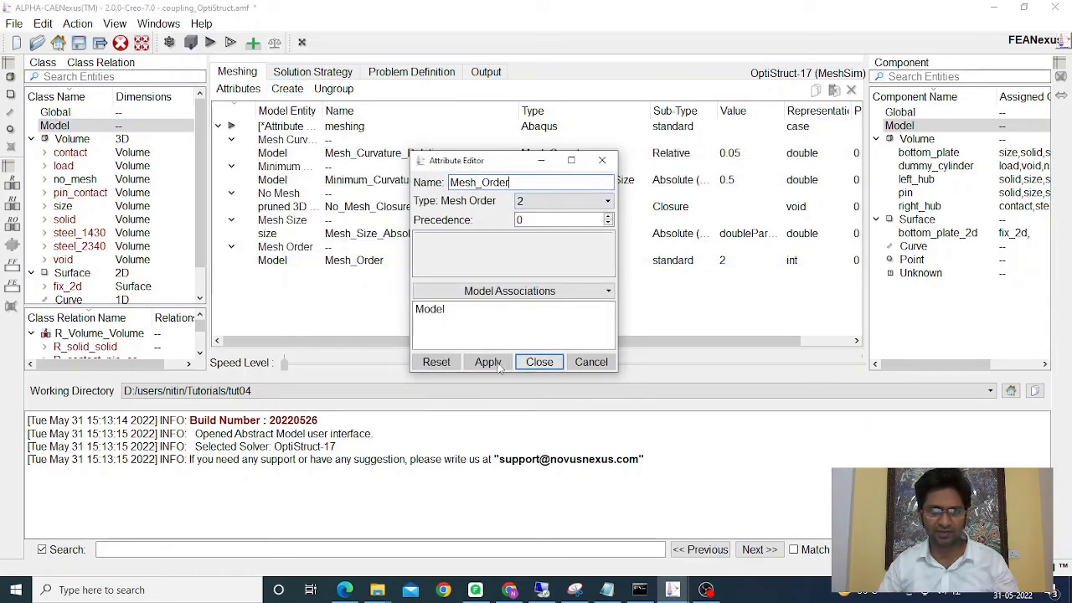
left_click(539, 362)
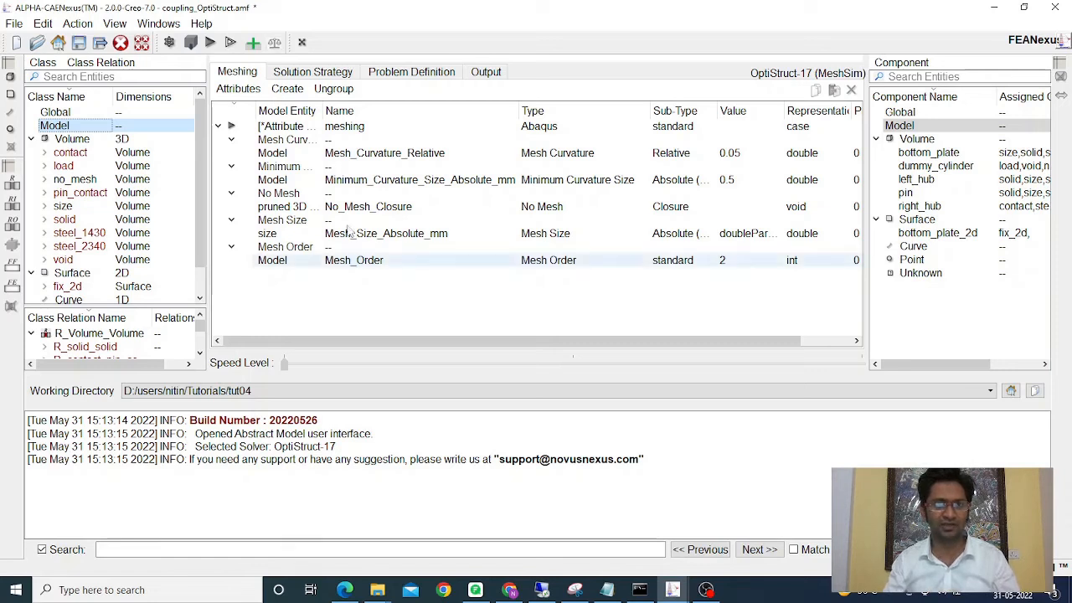
Review the Geometry/Mesh/Export Controls from the mesh generation settings down to the export settings, and close them.
left_click(169, 42)
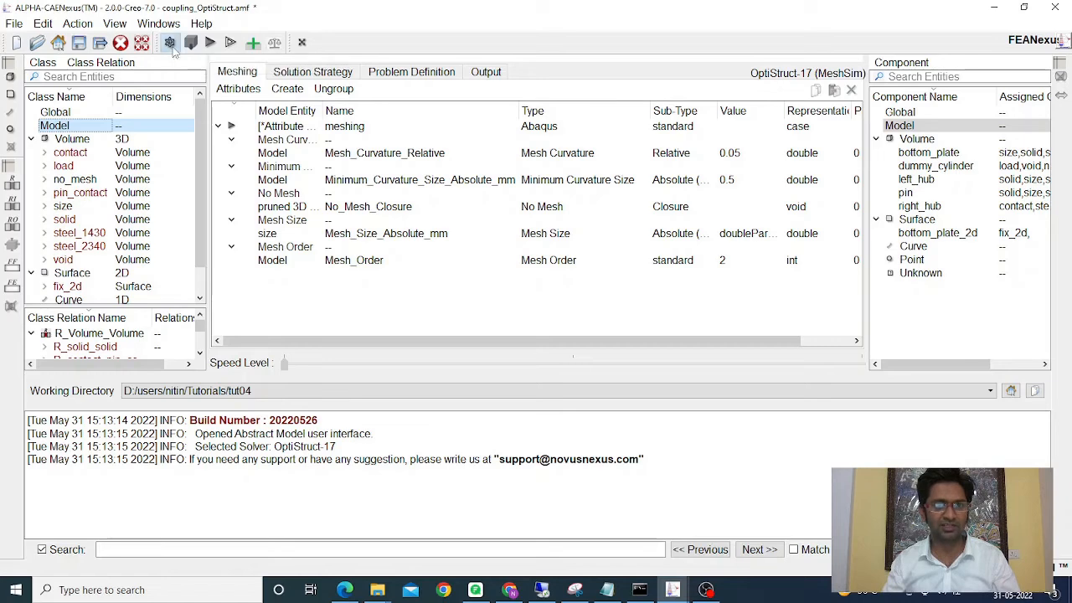
left_click_drag(604, 144, 603, 46)
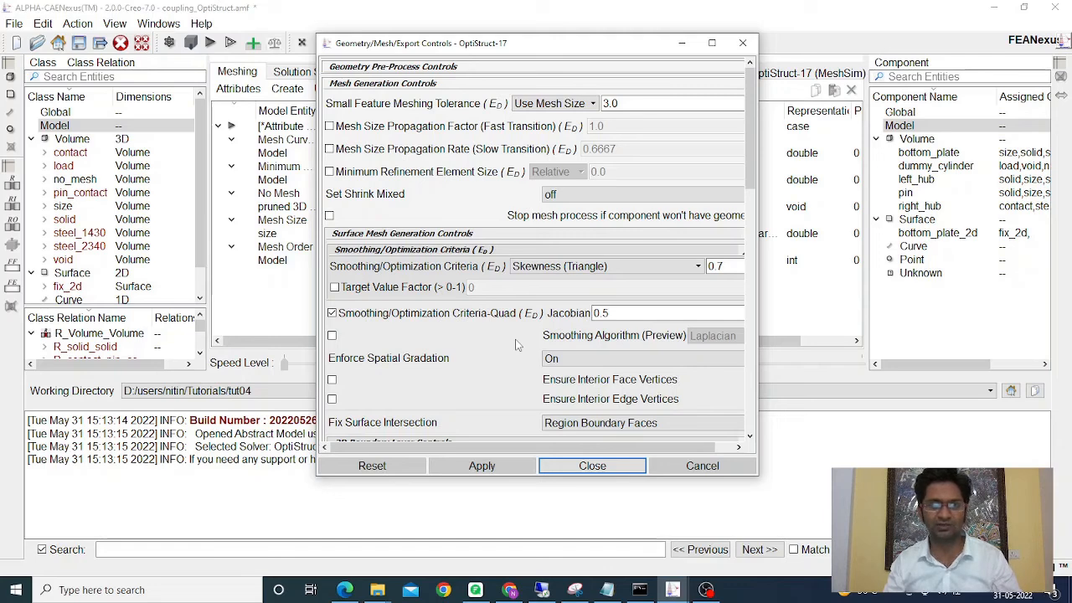
left_click_drag(747, 165, 736, 416)
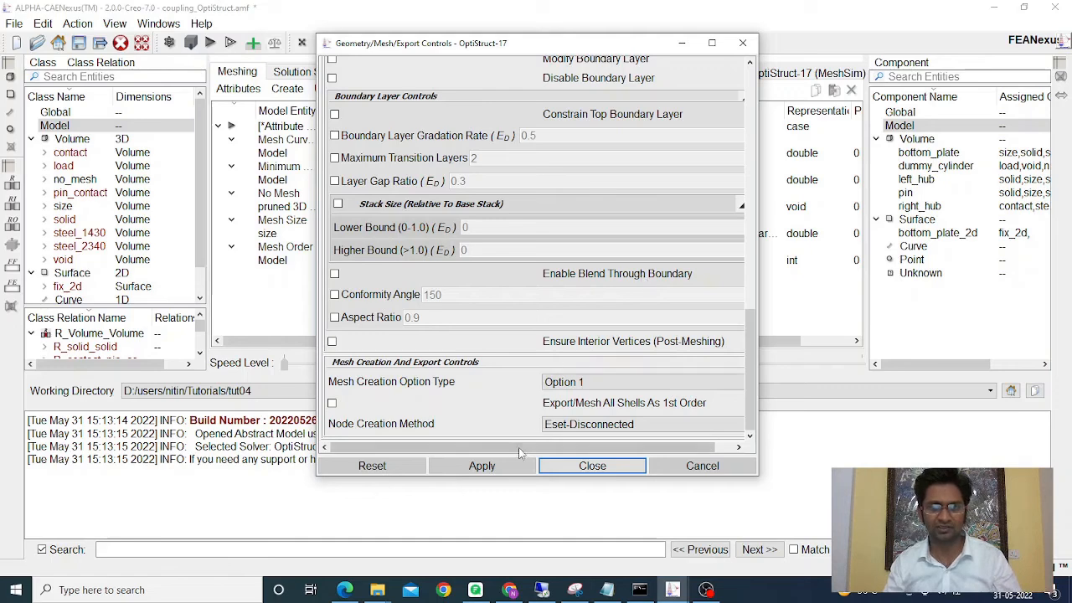
left_click(558, 470)
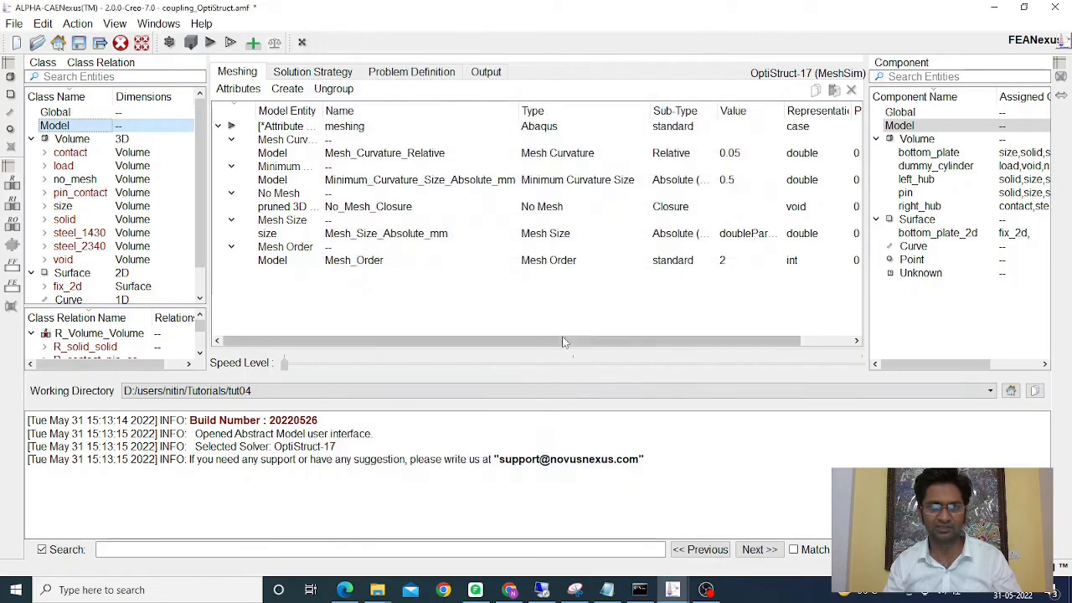